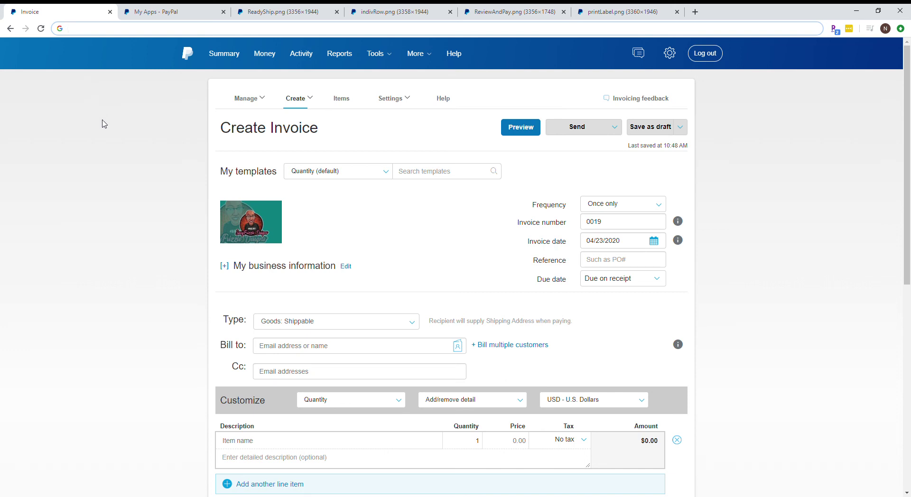
Keep the invoice frequency as Once and check invoice number 0019.
{"action": "scroll", "coordinate": [103, 126], "scroll_direction": "down", "scroll_amount": 2}
{"action": "scroll", "coordinate": [108, 128], "scroll_direction": "up", "scroll_amount": 2}
{"action": "mouse_move", "coordinate": [266, 214]}
{"action": "mouse_move", "coordinate": [309, 235]}
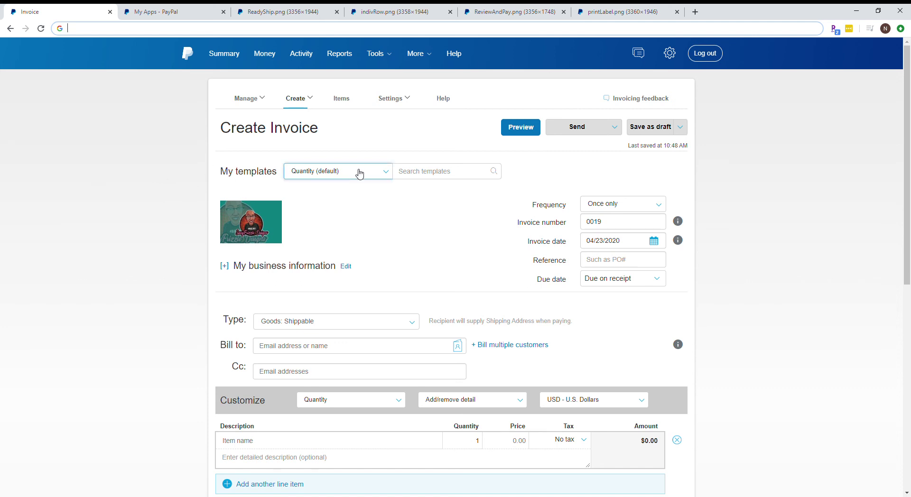
{"action": "scroll", "coordinate": [576, 179], "scroll_direction": "down", "scroll_amount": 2}
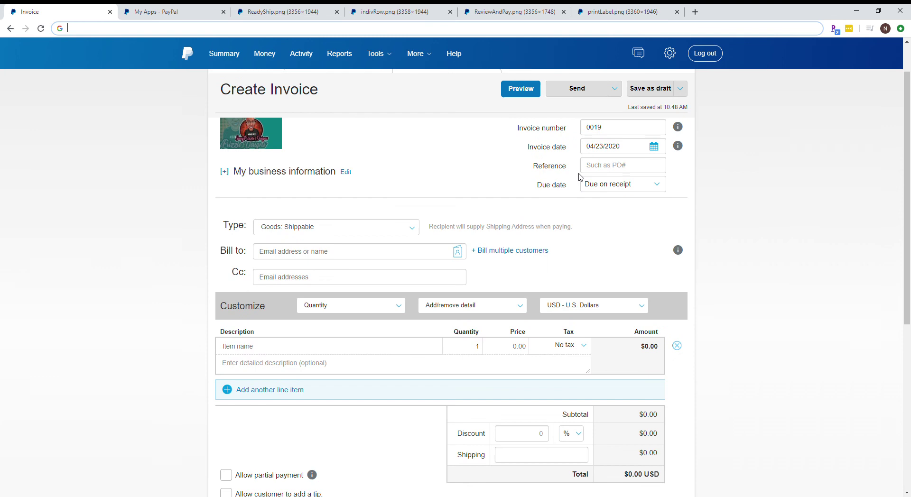
{"action": "scroll", "coordinate": [584, 177], "scroll_direction": "up", "scroll_amount": 2}
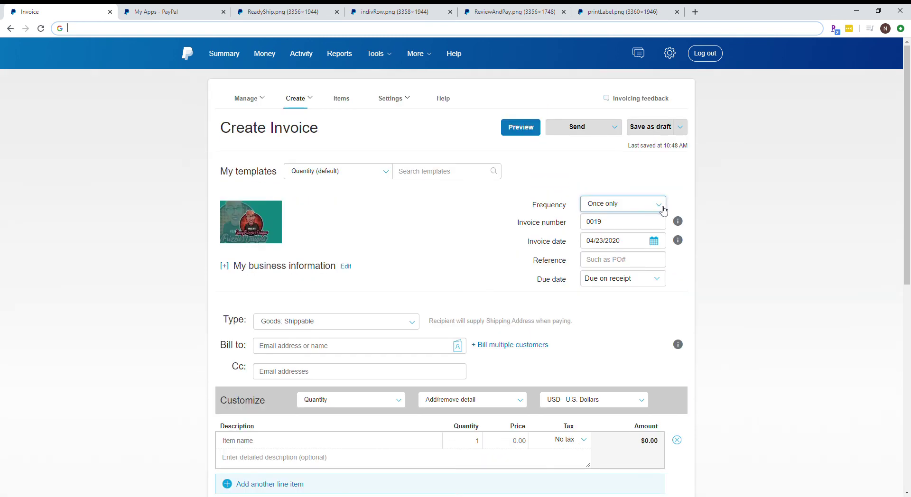
{"action": "left_click", "coordinate": [664, 211]}
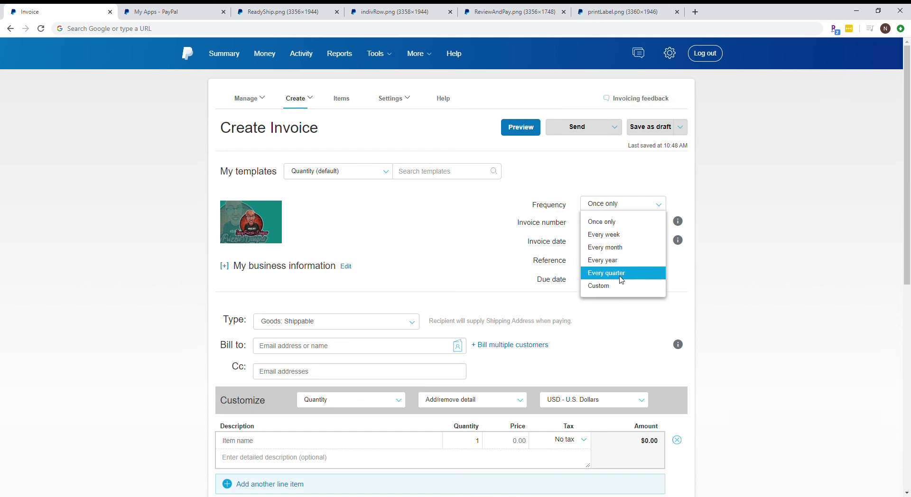
{"action": "left_click", "coordinate": [633, 204]}
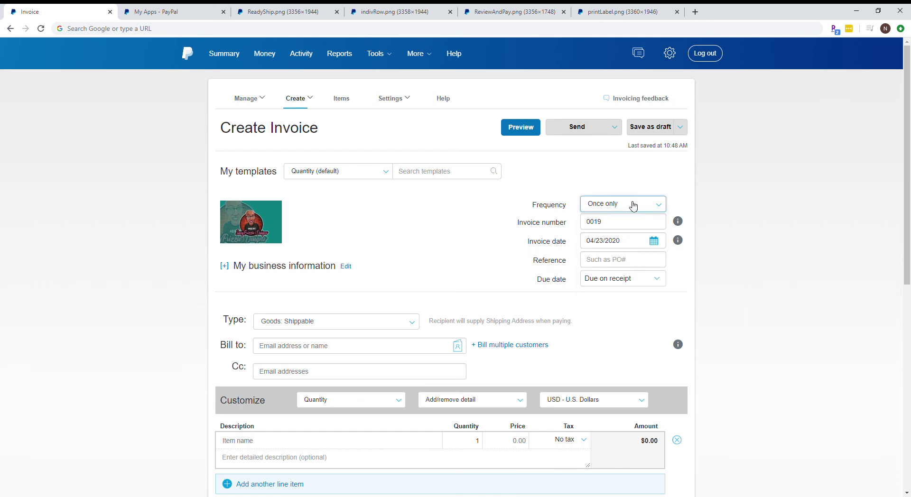
{"action": "left_click", "coordinate": [651, 222]}
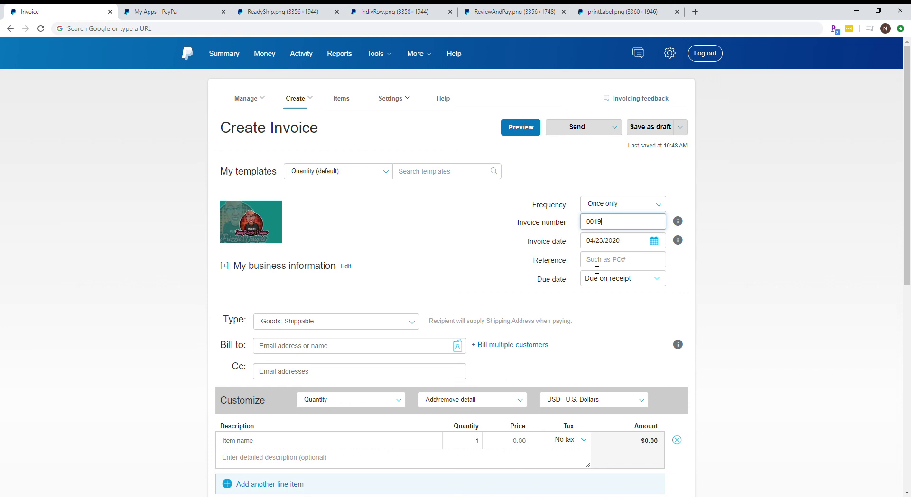
Enter the PO reference code in the Reference field.
{"action": "left_click", "coordinate": [597, 269]}
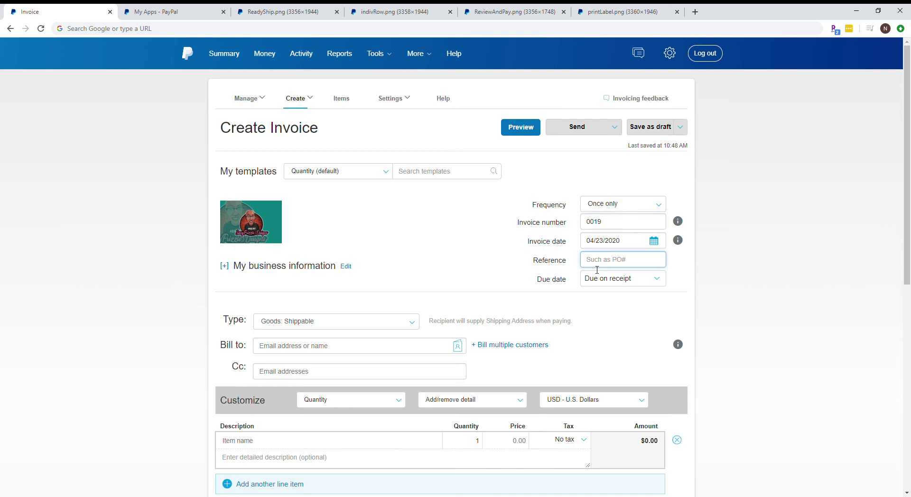
{"action": "type", "text": "DOE123"}
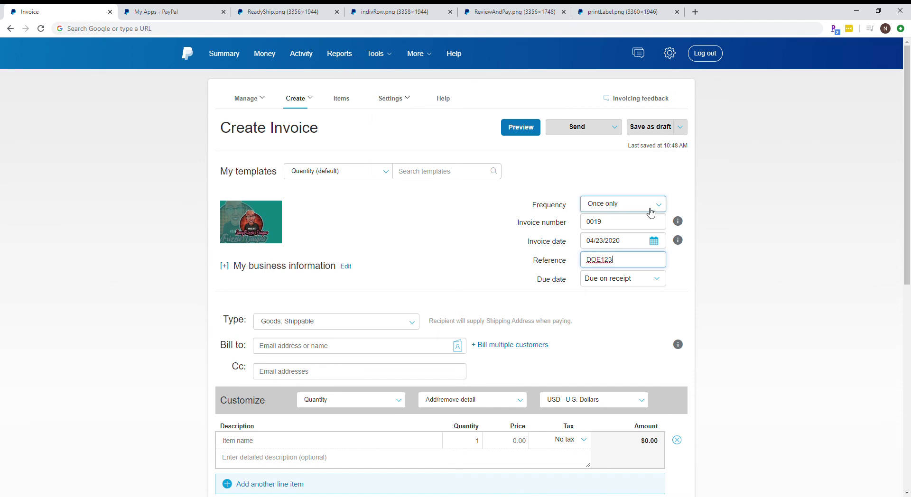
{"action": "scroll", "coordinate": [510, 270], "scroll_direction": "down", "scroll_amount": 2}
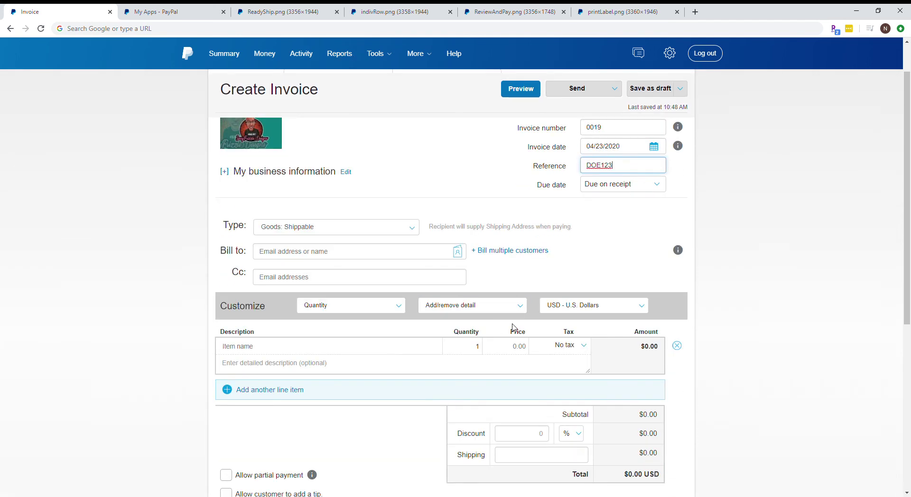
{"action": "scroll", "coordinate": [472, 260], "scroll_direction": "down", "scroll_amount": 1}
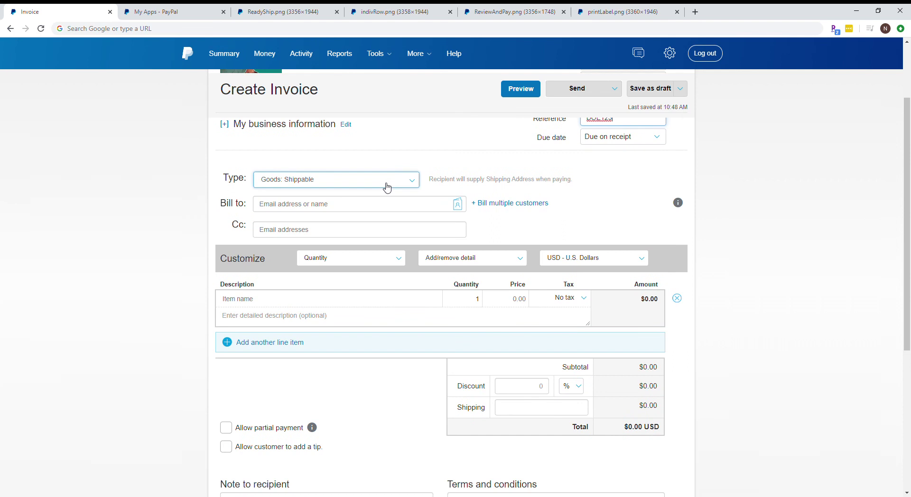
{"action": "left_click", "coordinate": [413, 183]}
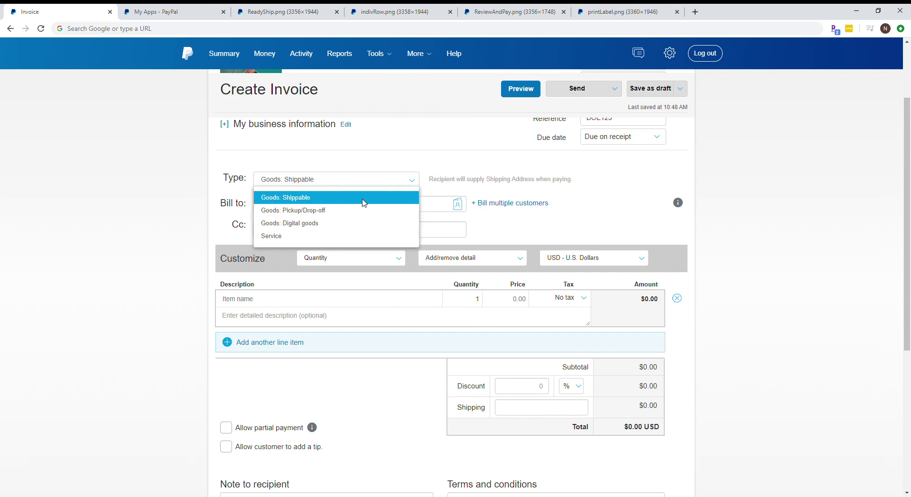
{"action": "left_click", "coordinate": [601, 218]}
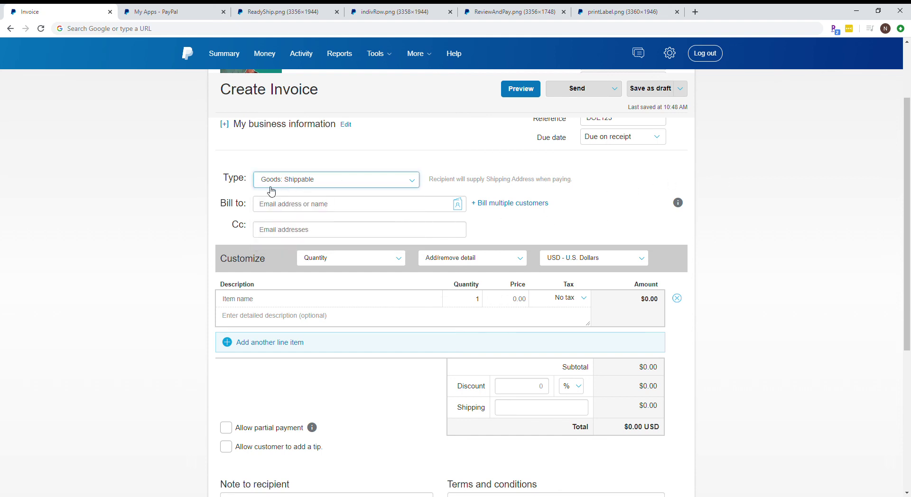
Bill the invoice to the saved contact found by e-mail, with no Cc recipients.
{"action": "left_click", "coordinate": [358, 210]}
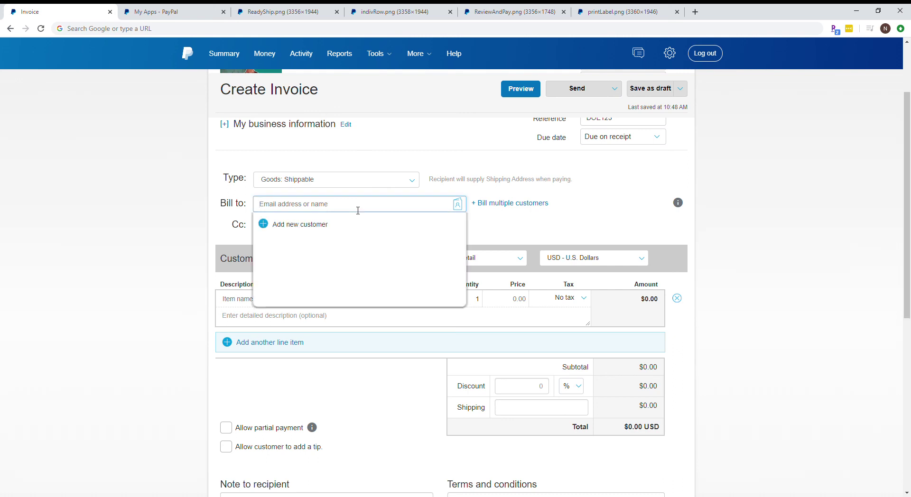
{"action": "type", "text": "janedoe@"}
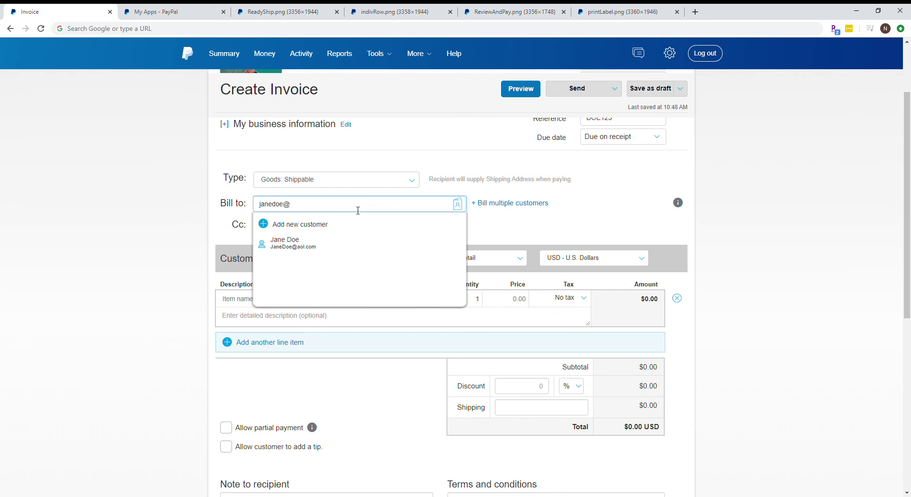
{"action": "left_click", "coordinate": [300, 243]}
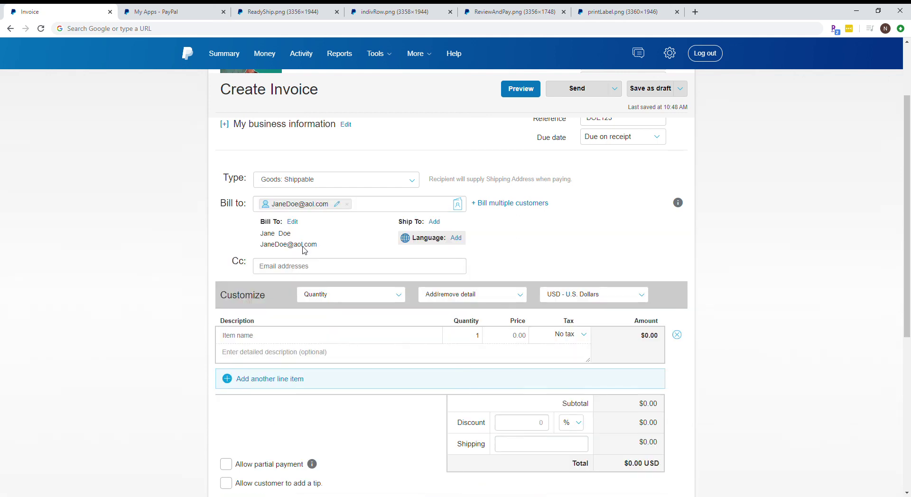
{"action": "left_click", "coordinate": [401, 267]}
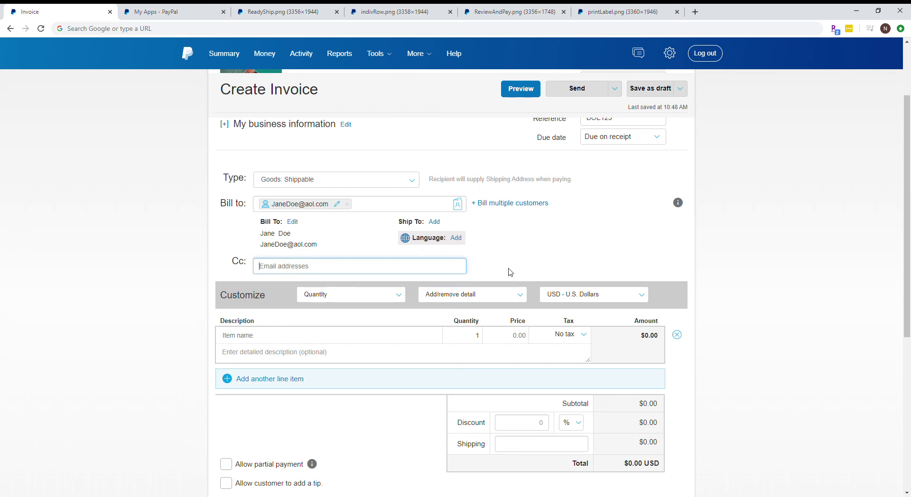
{"action": "scroll", "coordinate": [508, 271], "scroll_direction": "down", "scroll_amount": 1}
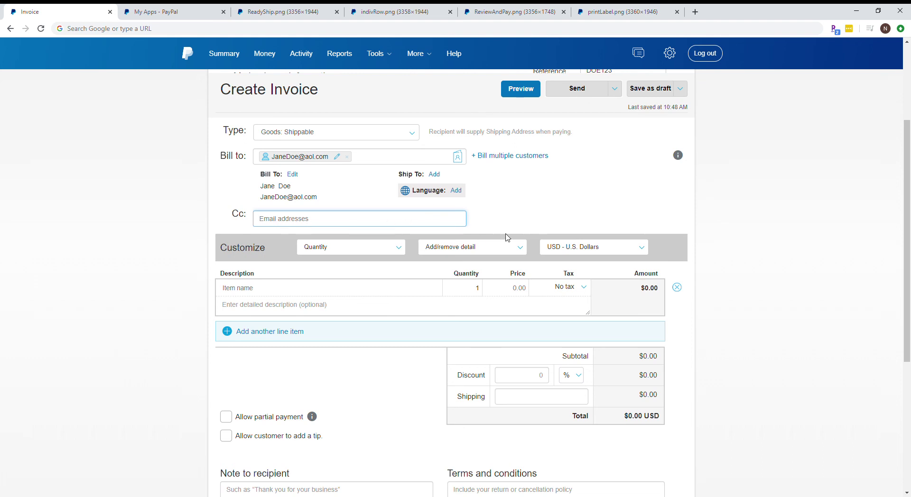
{"action": "scroll", "coordinate": [503, 237], "scroll_direction": "down", "scroll_amount": 2}
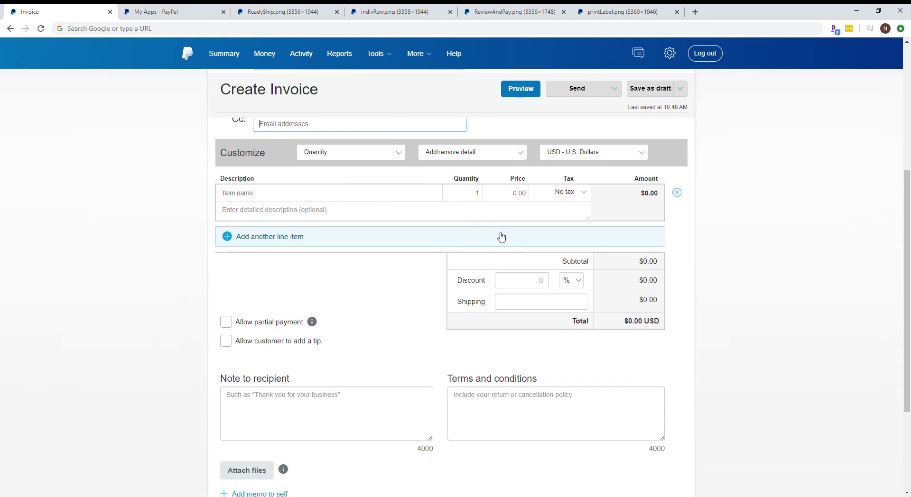
Add line item 'Large Tee Shirt' with quantity 10 at price 15.00.
{"action": "left_click", "coordinate": [380, 201]}
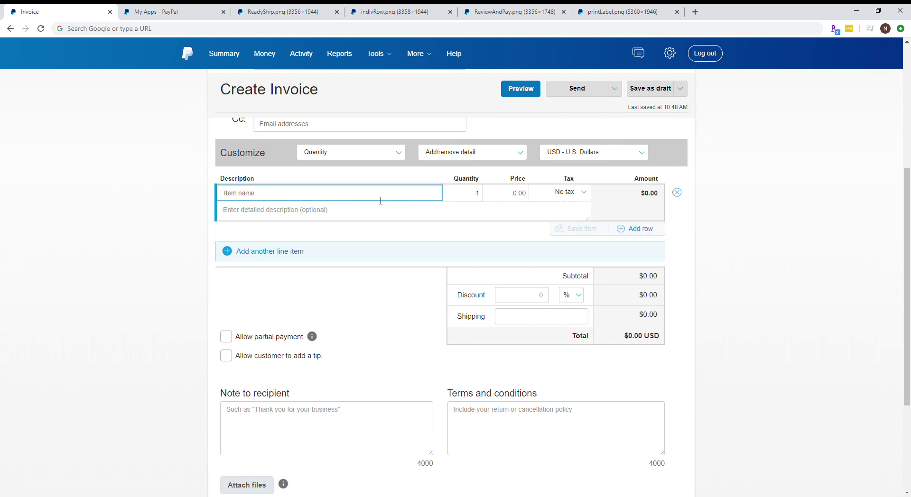
{"action": "type", "text": "Large T"}
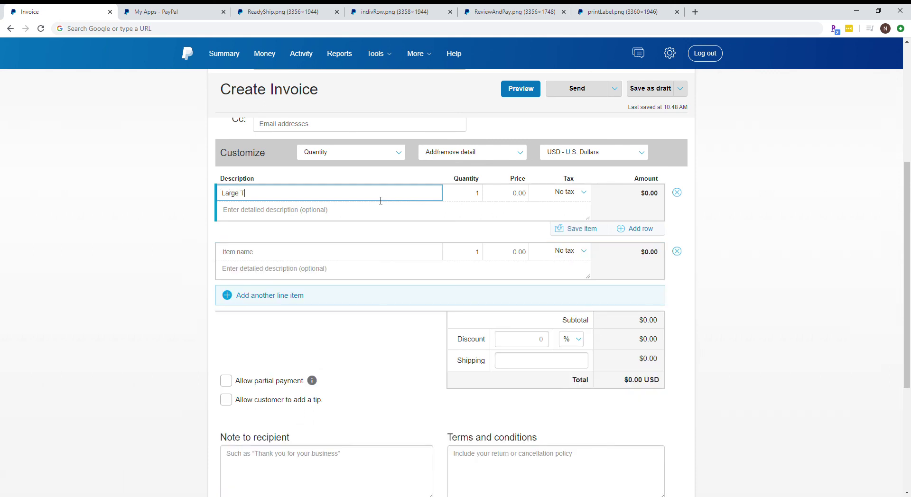
{"action": "type", "text": "ee Shirt"}
{"action": "key", "text": "Tab"}
{"action": "type", "text": "10"}
{"action": "key", "text": "Tab"}
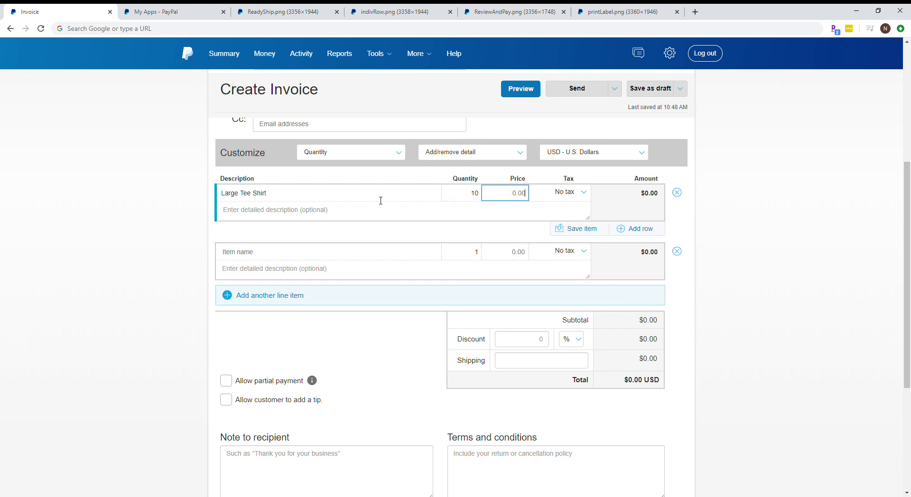
{"action": "type", "text": "15"}
{"action": "key", "text": "Tab"}
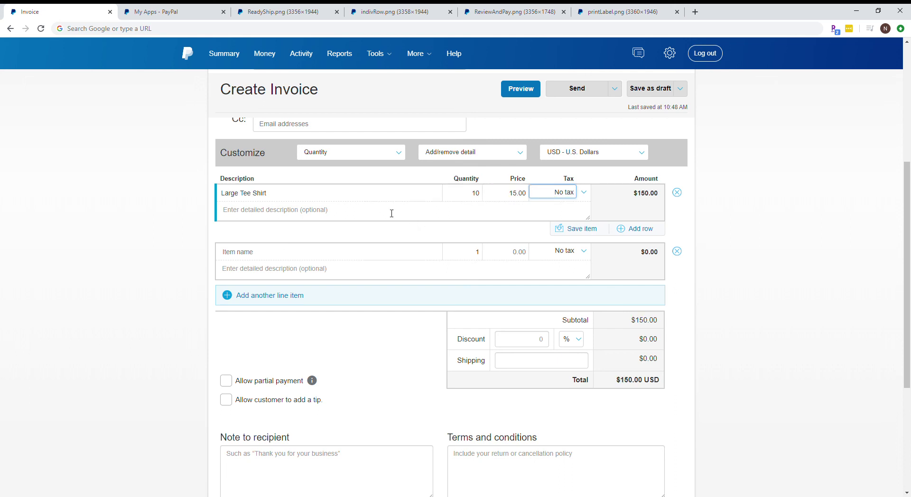
Describe the item as 'Black tee with red letters.'.
{"action": "left_click", "coordinate": [380, 217]}
{"action": "type", "text": "Black"}
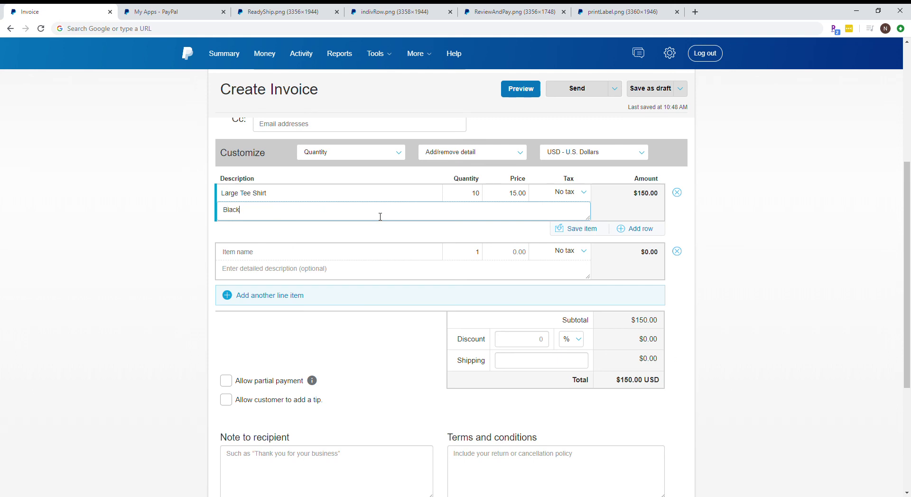
{"action": "type", "text": " tee with red letters."}
{"action": "scroll", "coordinate": [603, 256], "scroll_direction": "down", "scroll_amount": 2}
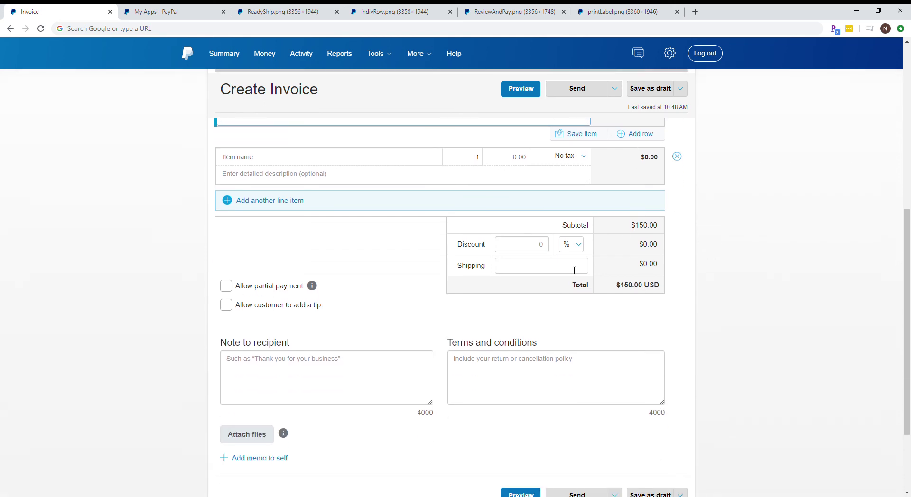
Change the discount from percent to a flat $5 amount.
{"action": "left_click", "coordinate": [518, 251]}
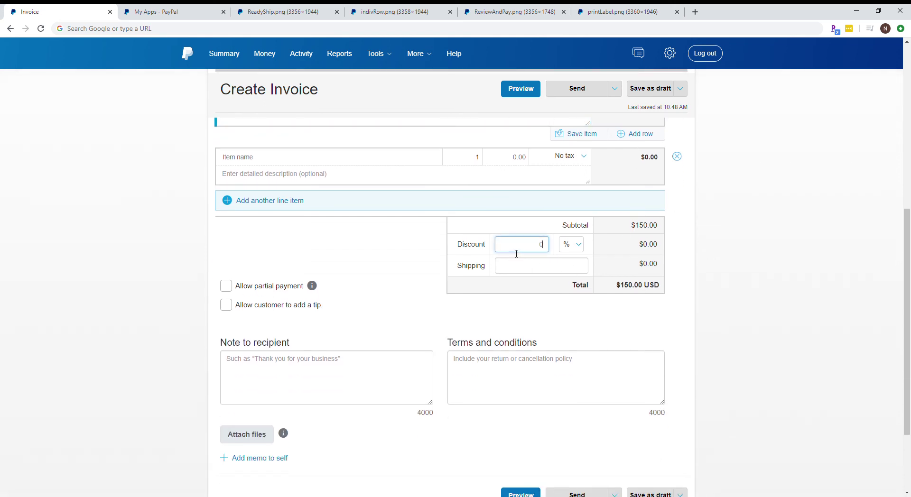
{"action": "type", "text": "100"}
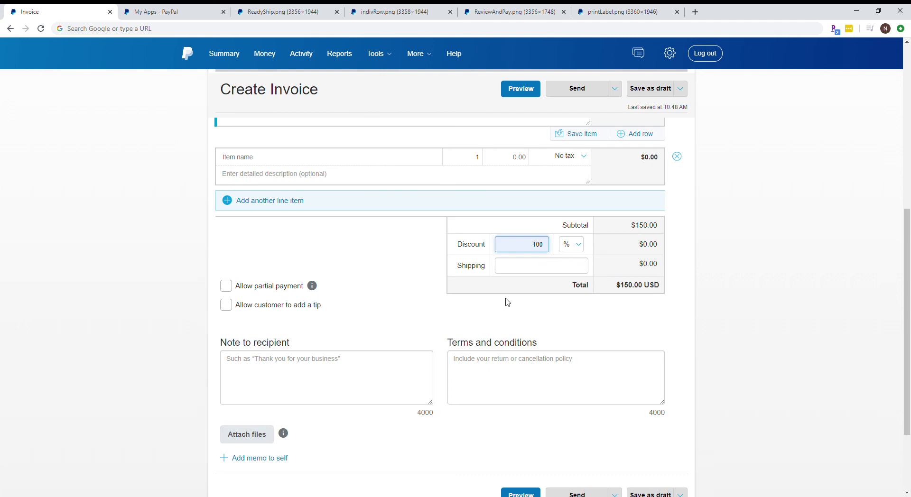
{"action": "key", "text": "BackSpace"}
{"action": "key", "text": "BackSpace"}
{"action": "key", "text": "BackSpace"}
{"action": "left_click", "coordinate": [576, 246]}
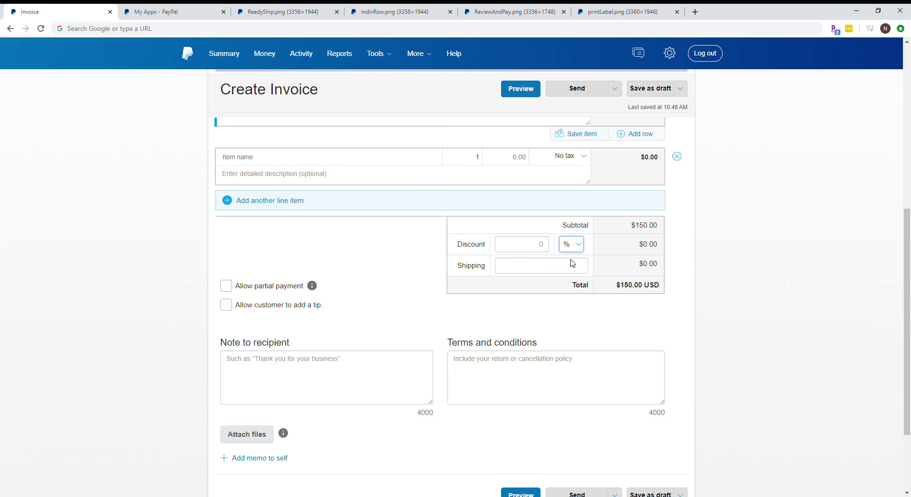
{"action": "left_click", "coordinate": [576, 271]}
{"action": "left_click", "coordinate": [536, 253]}
{"action": "type", "text": "5"}
{"action": "key", "text": "Tab"}
{"action": "left_click", "coordinate": [529, 267]}
Leave shipping blank and enable 'Allow customer to add a tip', keeping partial payment off.
{"action": "left_click", "coordinate": [731, 264]}
{"action": "scroll", "coordinate": [399, 328], "scroll_direction": "down", "scroll_amount": 1}
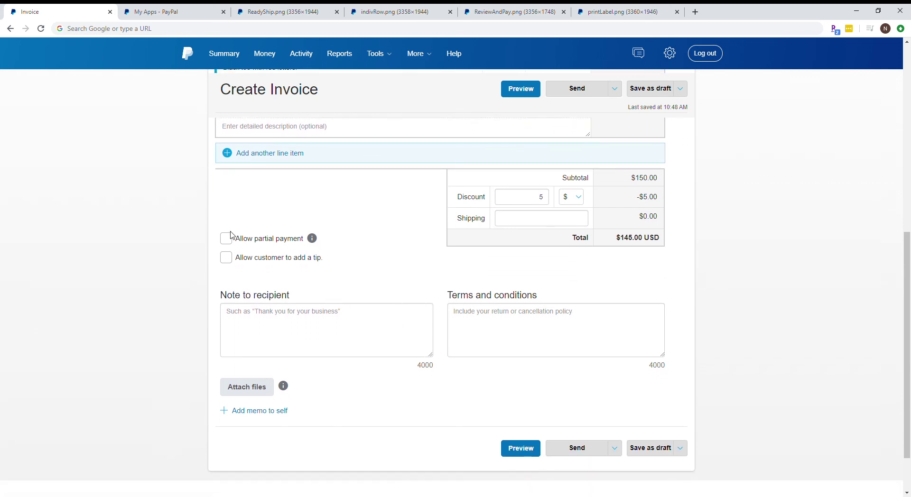
{"action": "left_click", "coordinate": [228, 261]}
{"action": "scroll", "coordinate": [332, 276], "scroll_direction": "up", "scroll_amount": 8}
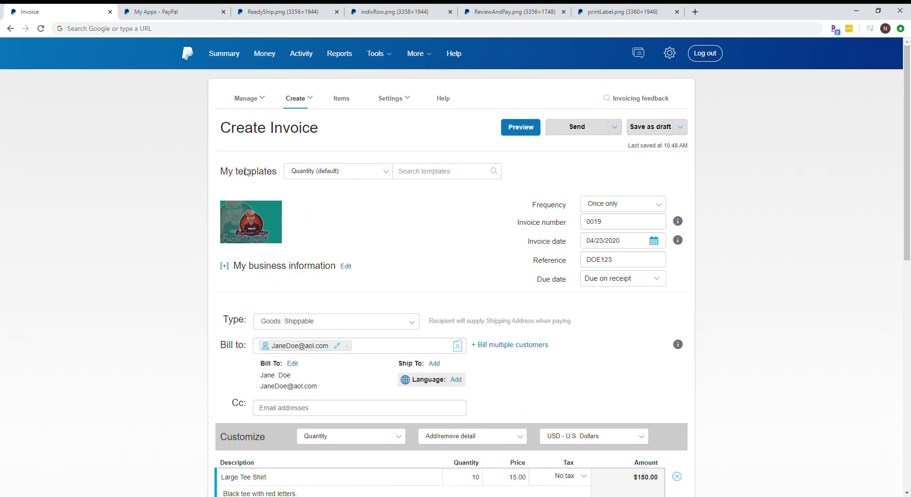
{"action": "scroll", "coordinate": [437, 220], "scroll_direction": "down", "scroll_amount": 10}
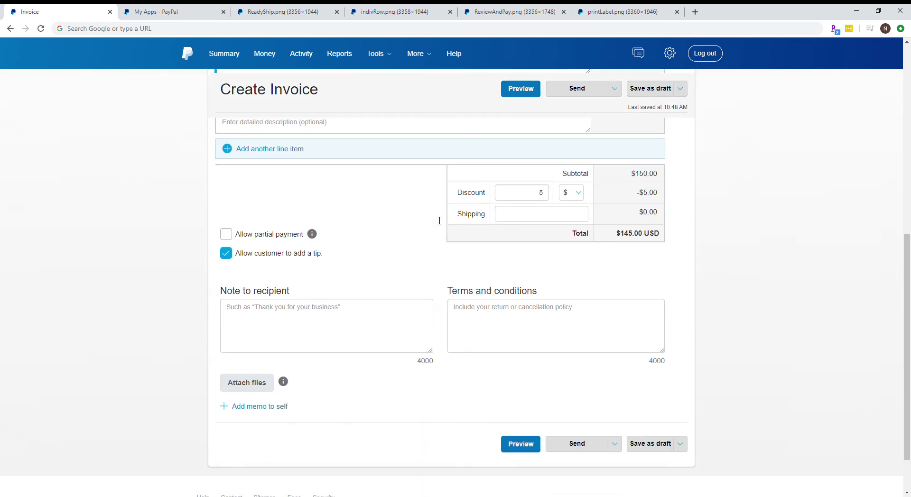
{"action": "left_click", "coordinate": [523, 260]}
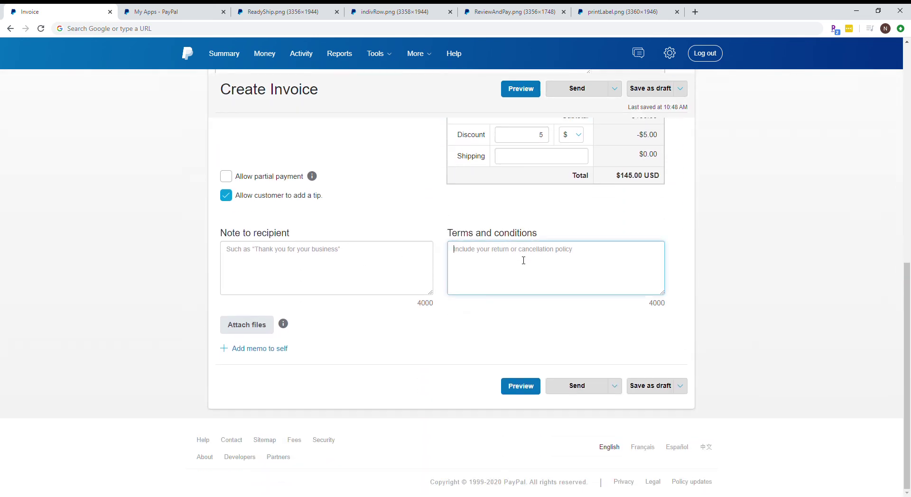
{"action": "left_click", "coordinate": [713, 232]}
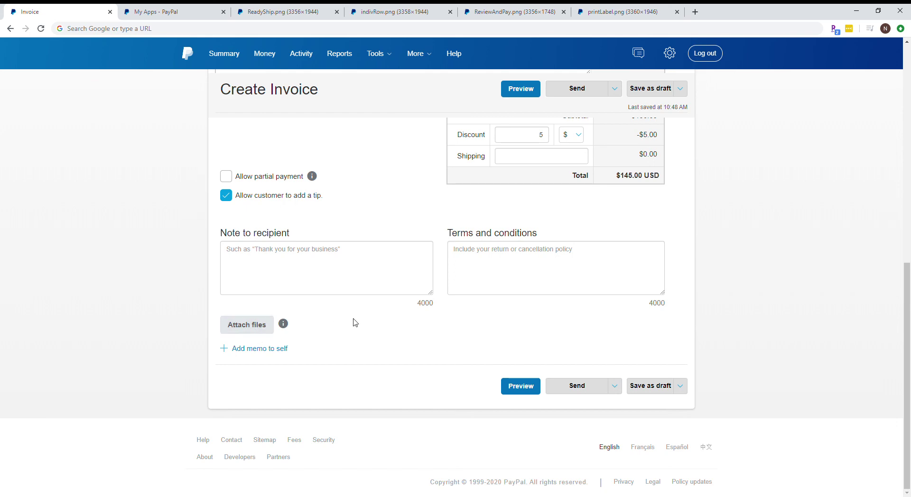
{"action": "scroll", "coordinate": [494, 317], "scroll_direction": "up", "scroll_amount": 10}
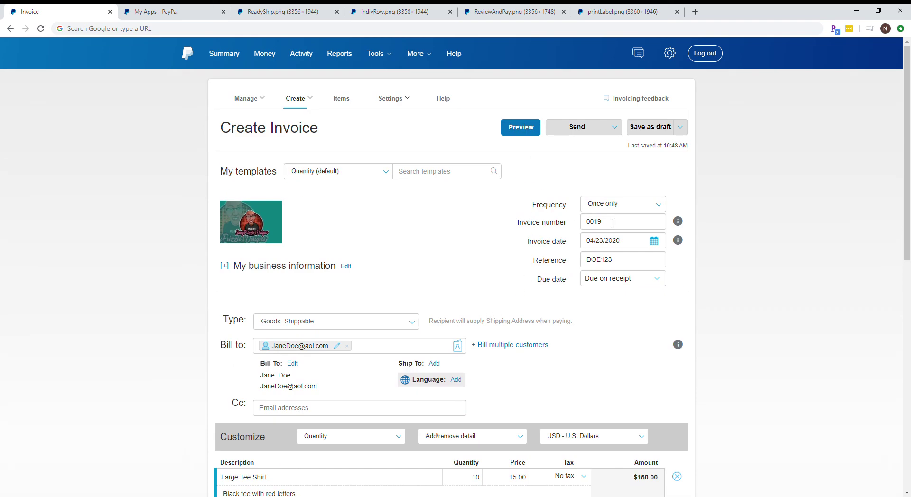
Preview invoice 0019 and check the tip option and $145.00 amount due.
{"action": "left_click", "coordinate": [530, 132]}
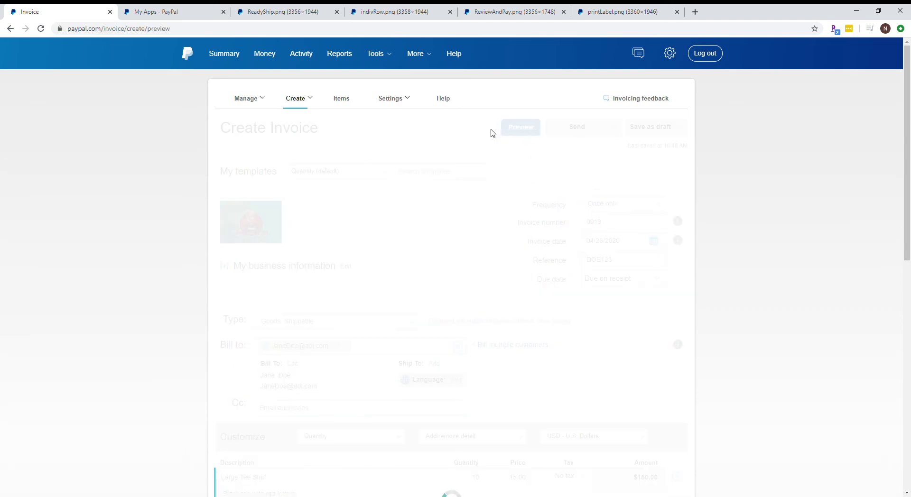
{"action": "scroll", "coordinate": [356, 314], "scroll_direction": "down", "scroll_amount": 3}
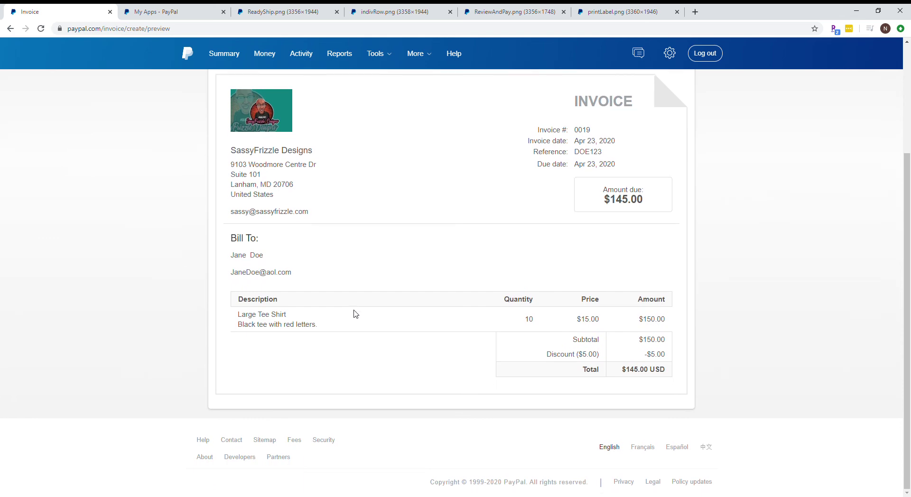
{"action": "scroll", "coordinate": [356, 314], "scroll_direction": "up", "scroll_amount": 3}
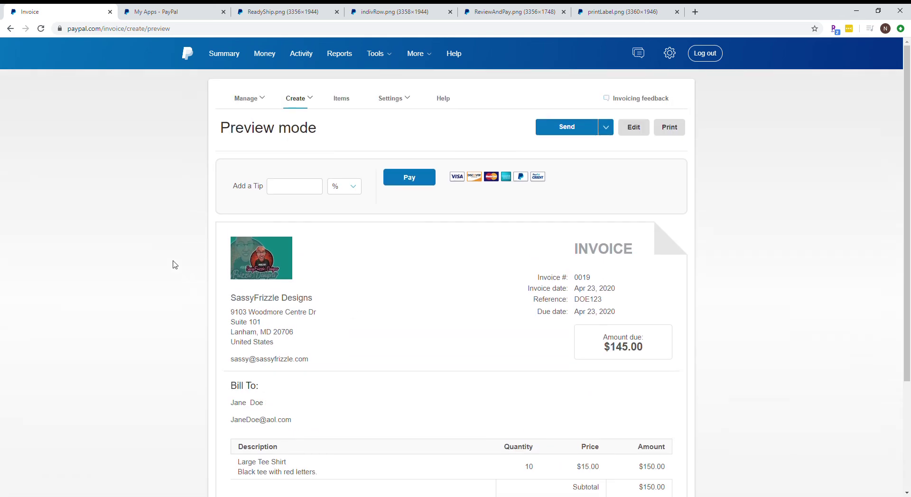
{"action": "scroll", "coordinate": [464, 274], "scroll_direction": "down", "scroll_amount": 1}
{"action": "scroll", "coordinate": [464, 275], "scroll_direction": "down", "scroll_amount": 2}
{"action": "scroll", "coordinate": [465, 276], "scroll_direction": "up", "scroll_amount": 3}
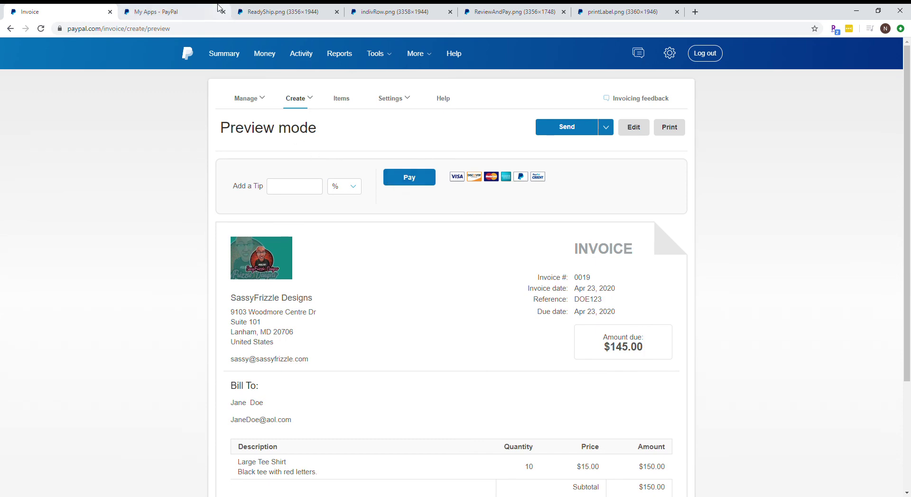
Switch to the 'My Apps - PayPal' tab showing Multi-order shipping and Invoicing.
{"action": "left_click", "coordinate": [184, 15]}
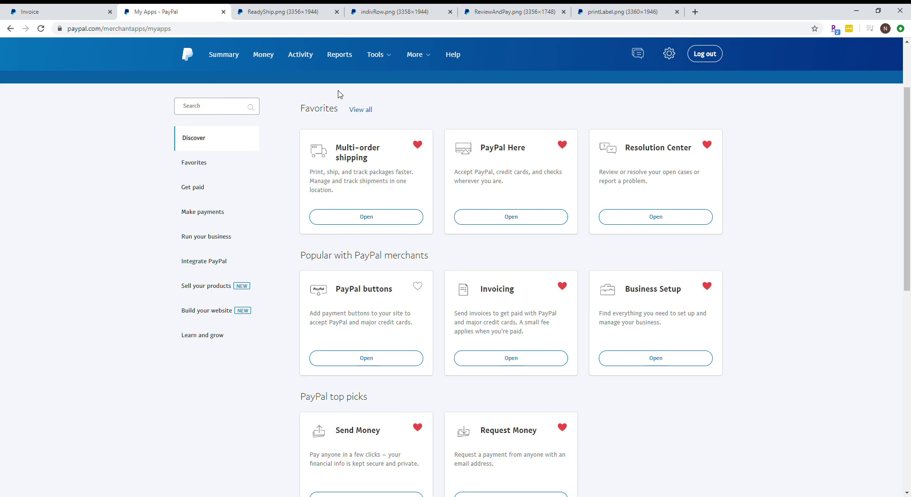
Show the ReadyShip.png screenshot with three orders ready to ship.
{"action": "left_click", "coordinate": [312, 13]}
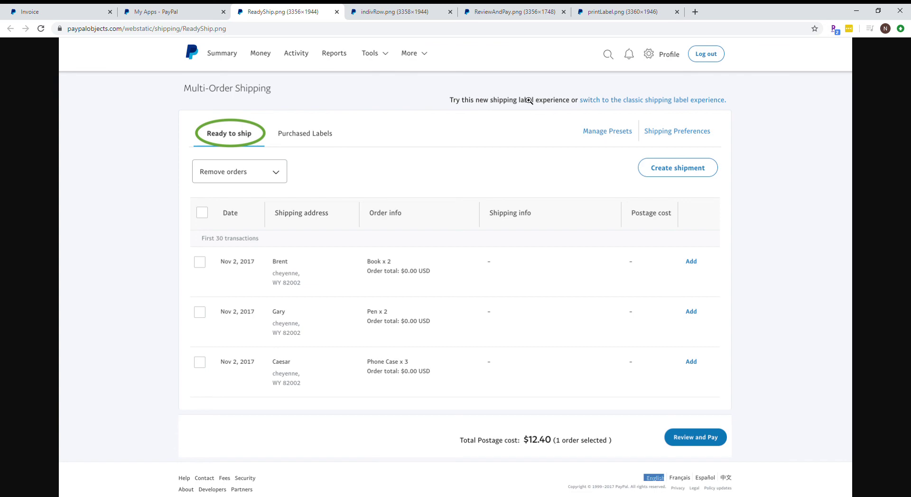
Display the indivRow.png screenshot of the Phone Case x 3 order's Priority Mail options.
{"action": "left_click", "coordinate": [402, 8]}
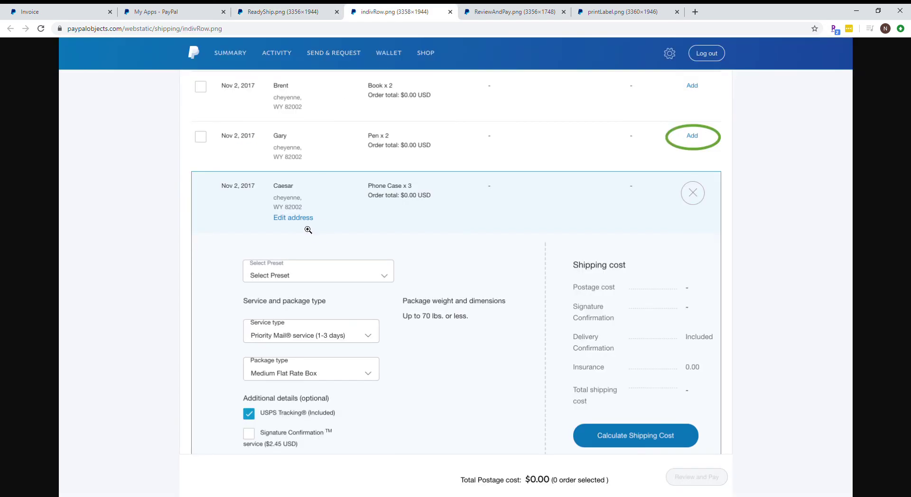
{"action": "left_click", "coordinate": [293, 9]}
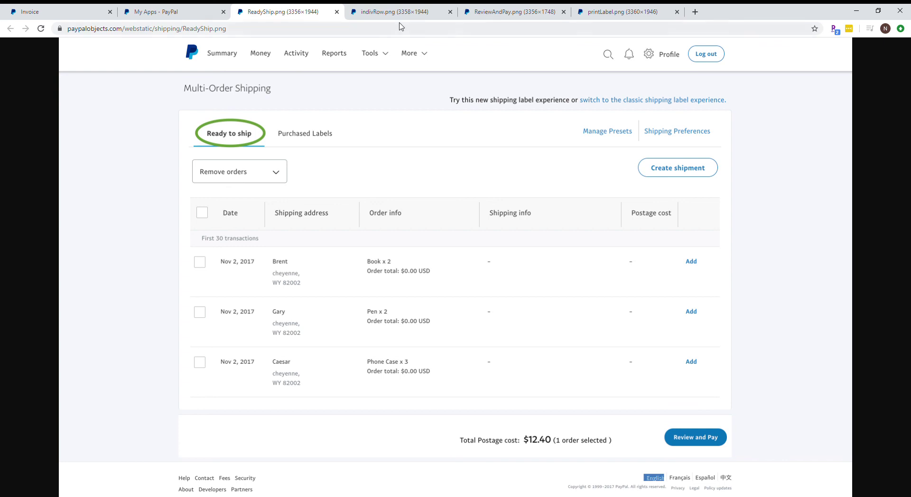
{"action": "left_click", "coordinate": [418, 15]}
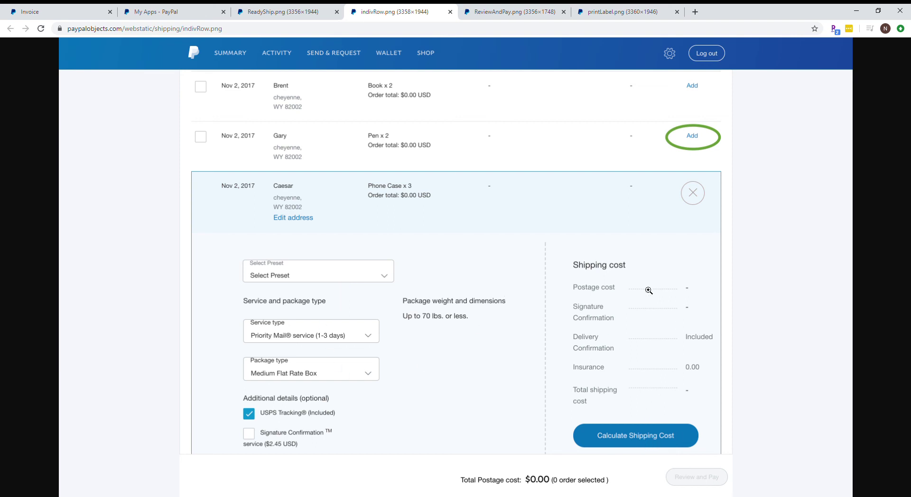
Show the printLabel.png screenshot with the review-and-pay summary for 2 labels.
{"action": "left_click", "coordinate": [517, 14]}
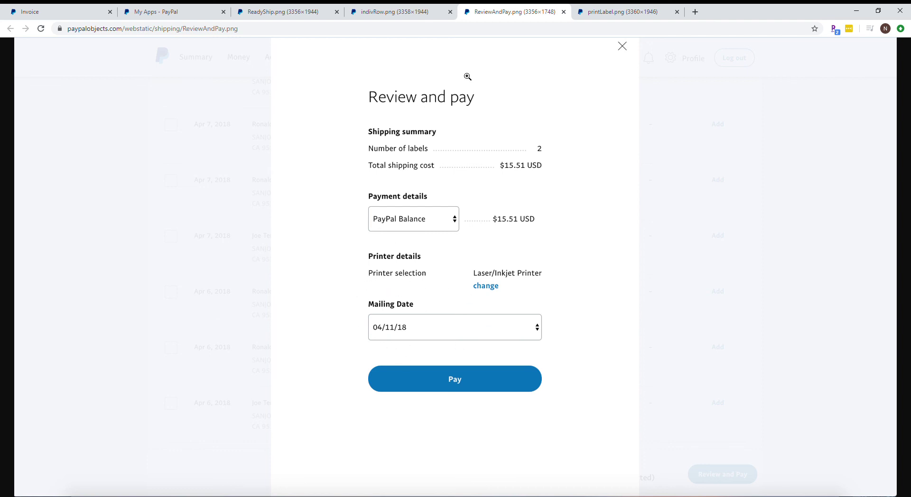
{"action": "left_click", "coordinate": [617, 17]}
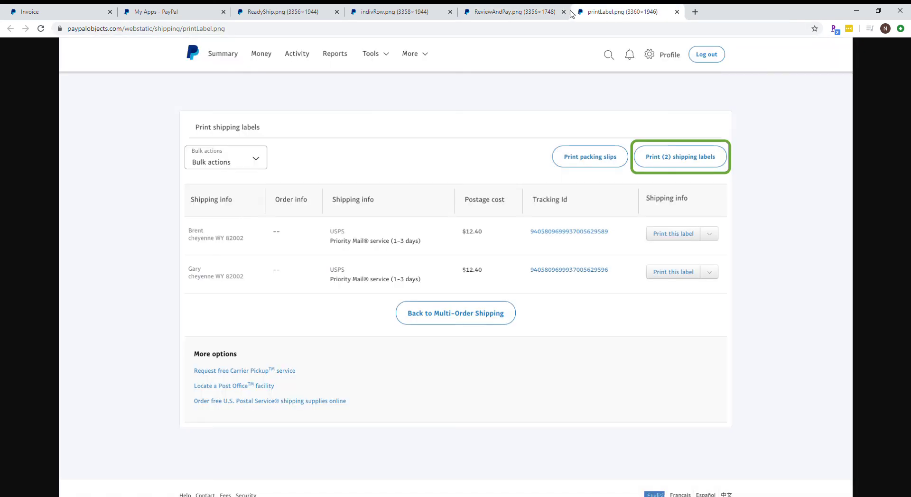